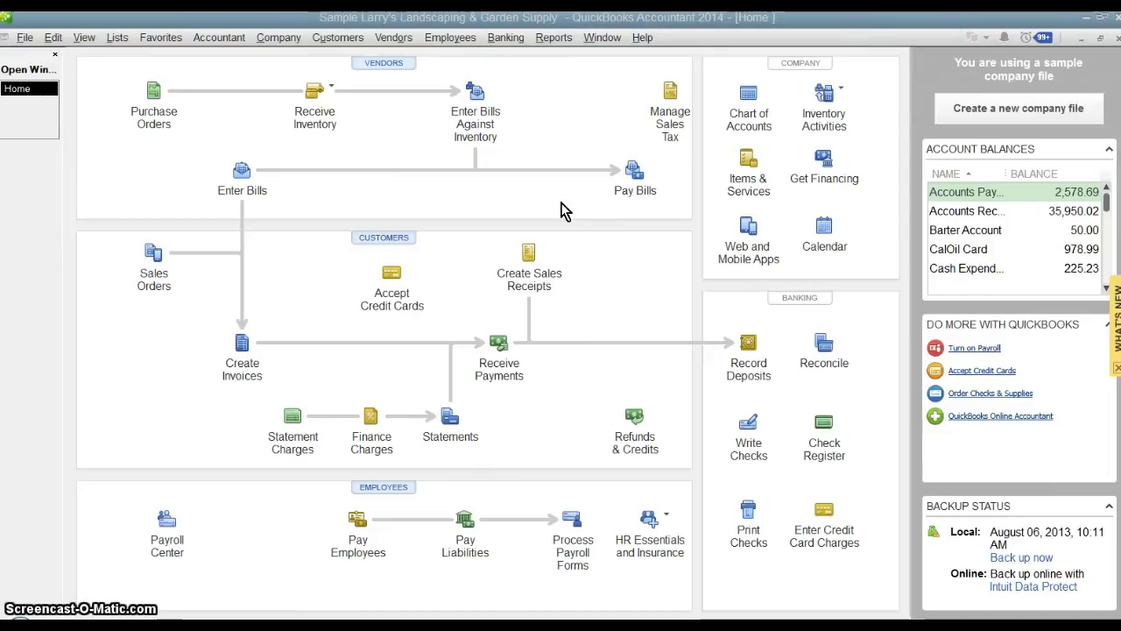
Open the Profit & Loss by Class report from the Company & Financial reports.
left_click(558, 38)
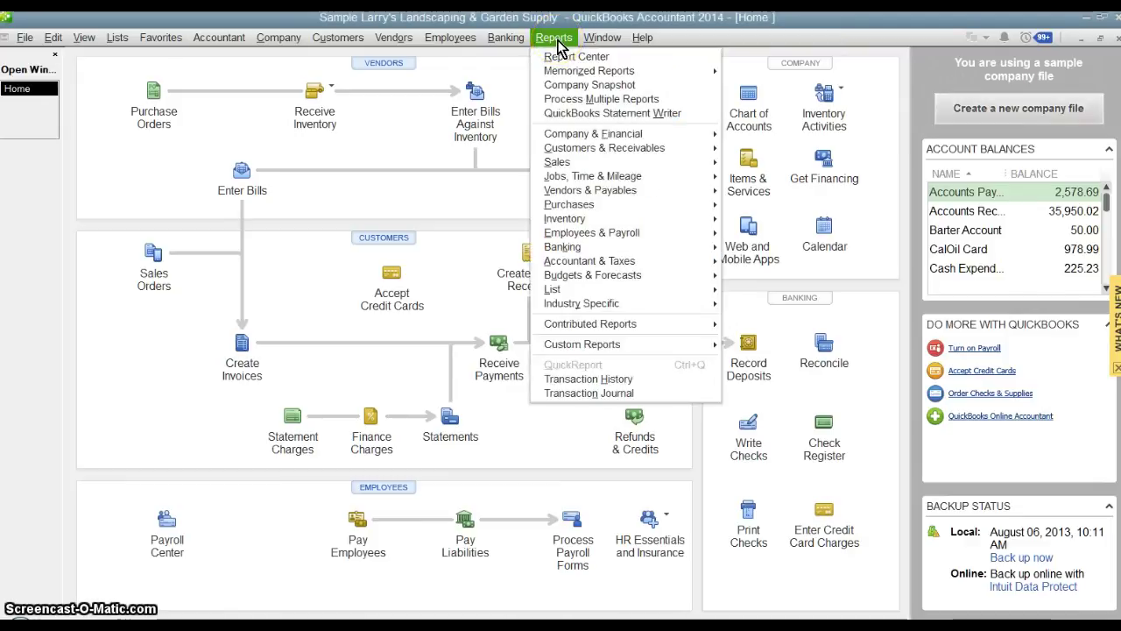
mouse_move(619, 133)
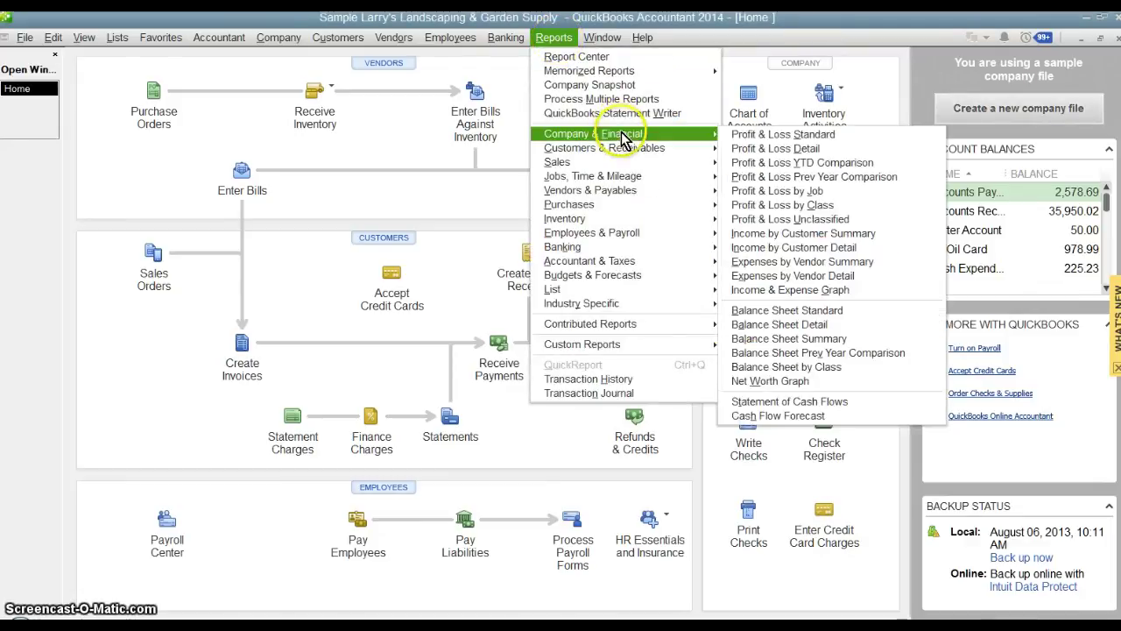
left_click(794, 207)
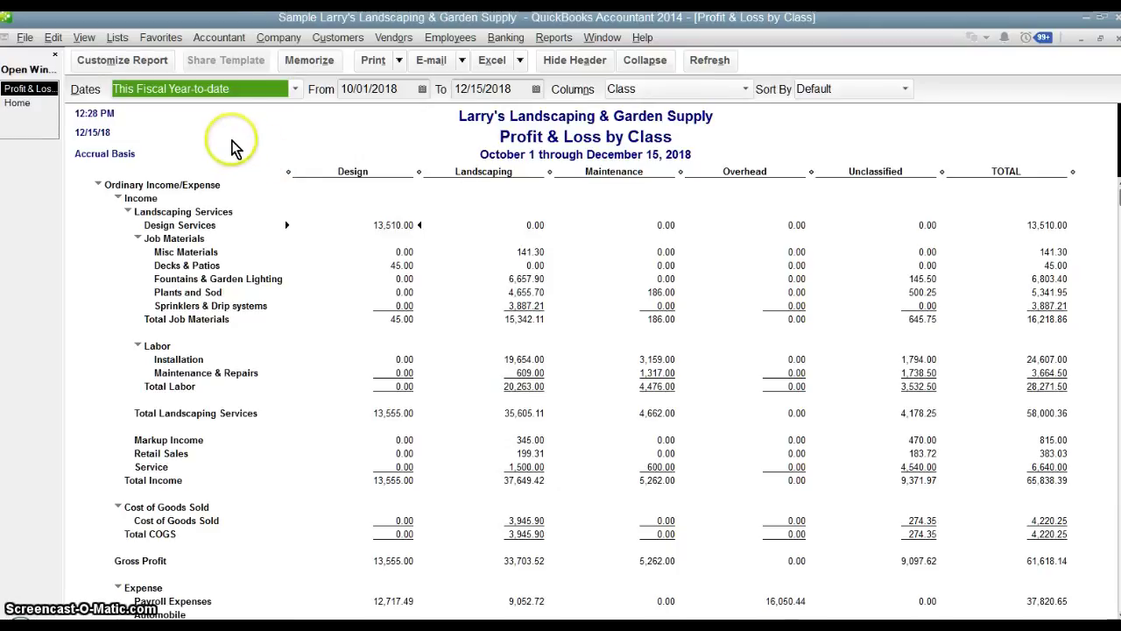
Memorize the report as Profit & Loss by Class in the My Reports memorized report group.
left_click(296, 66)
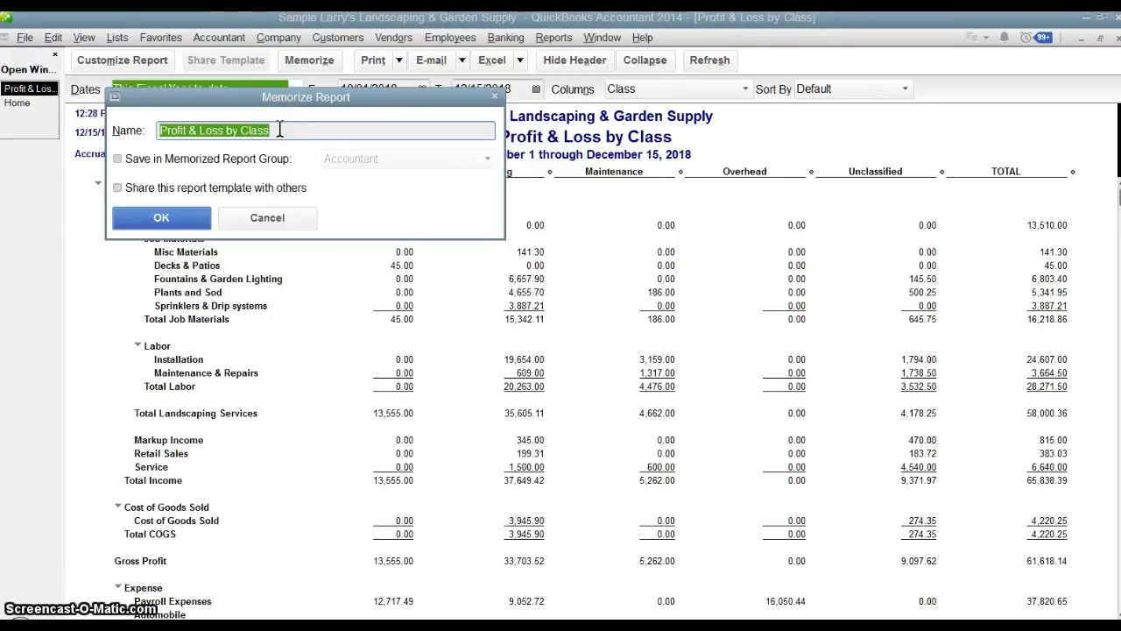
left_click(119, 160)
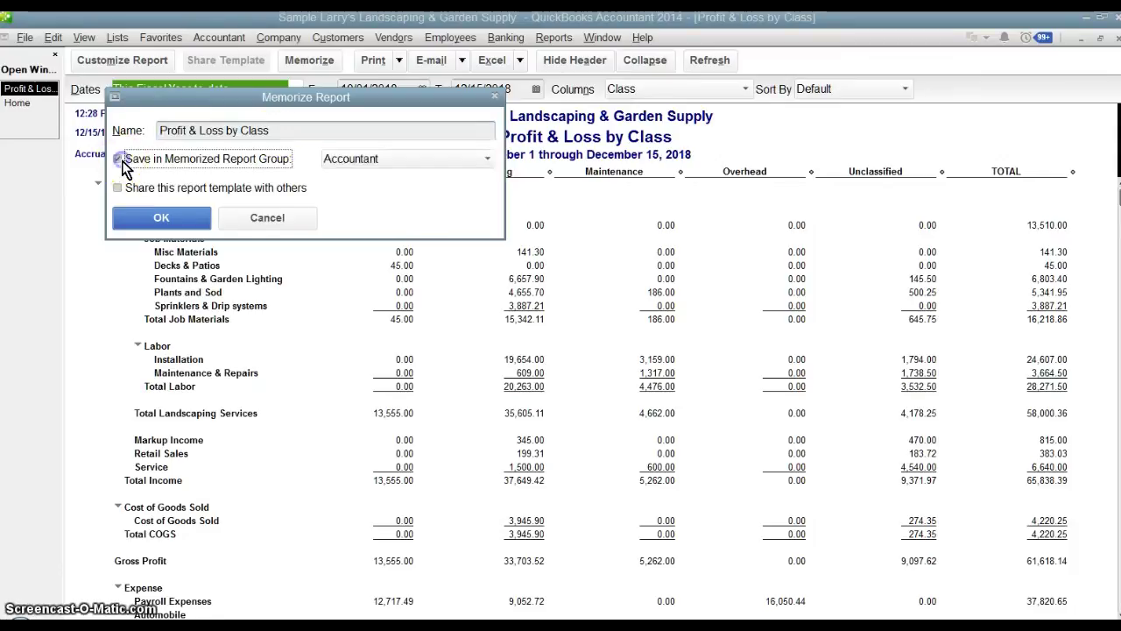
left_click(334, 162)
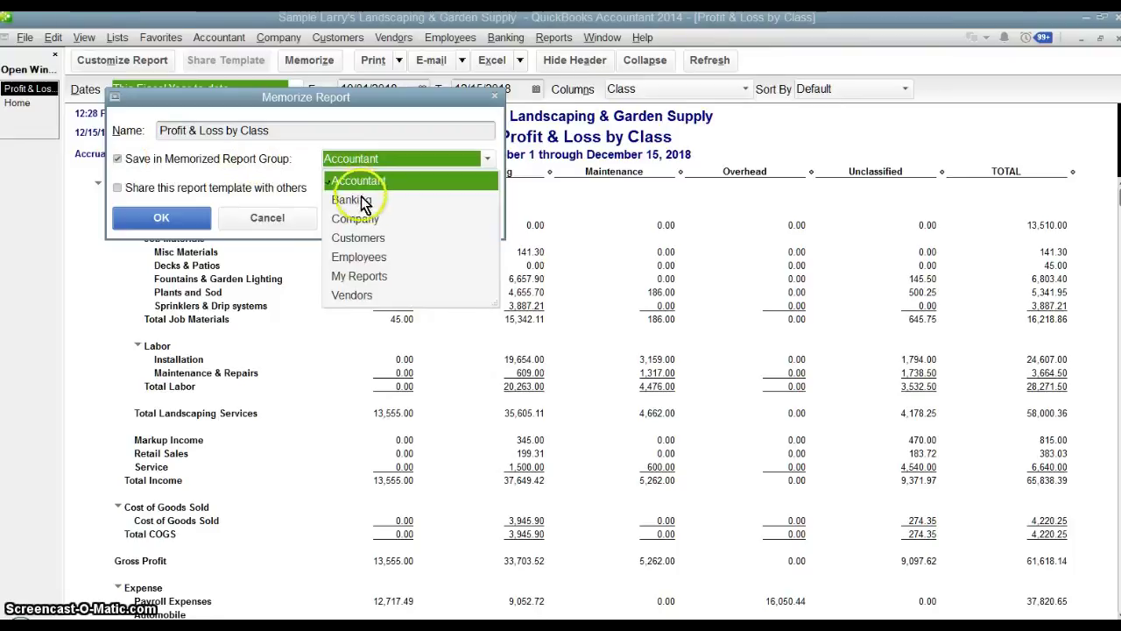
left_click(390, 276)
left_click(164, 219)
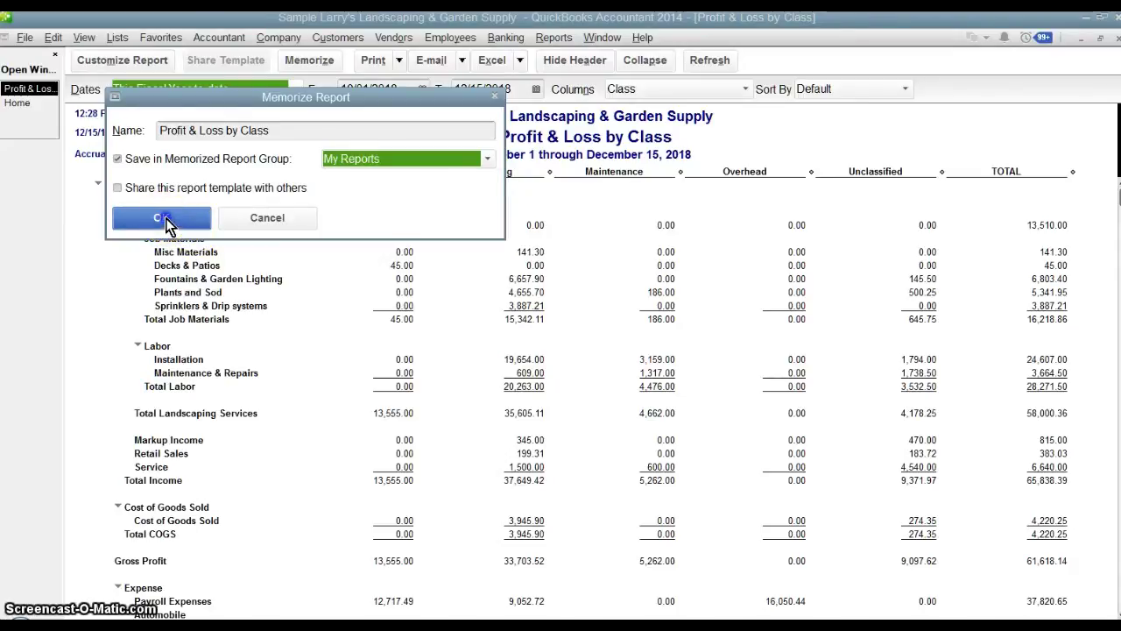
left_click(167, 219)
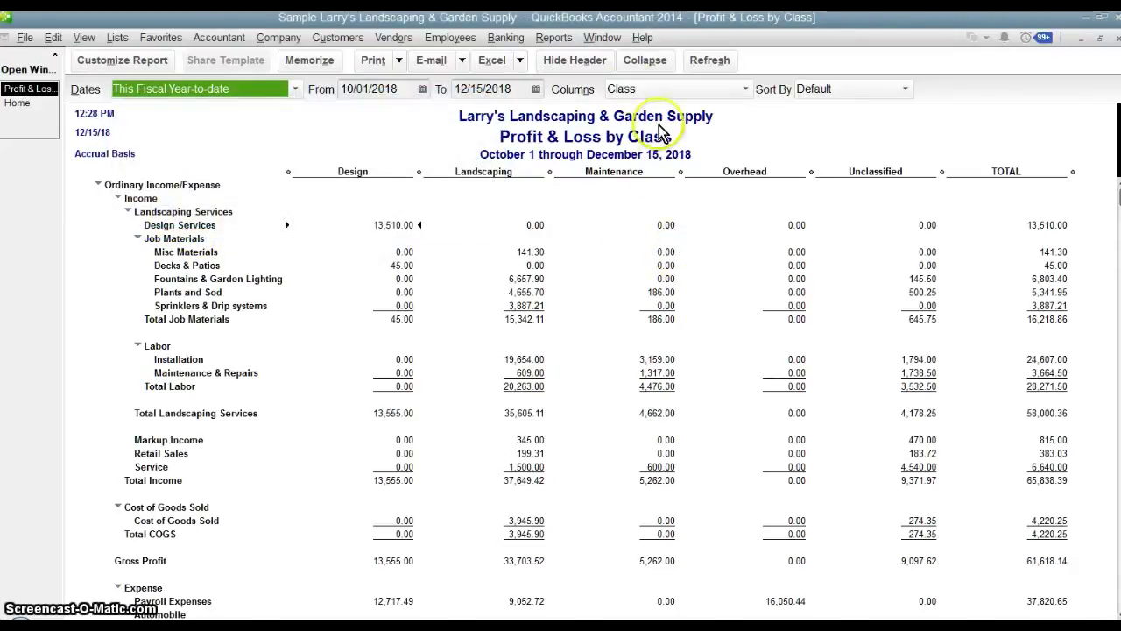
Open the memorized Profit & Loss by Class report from the My Reports group.
left_click(565, 39)
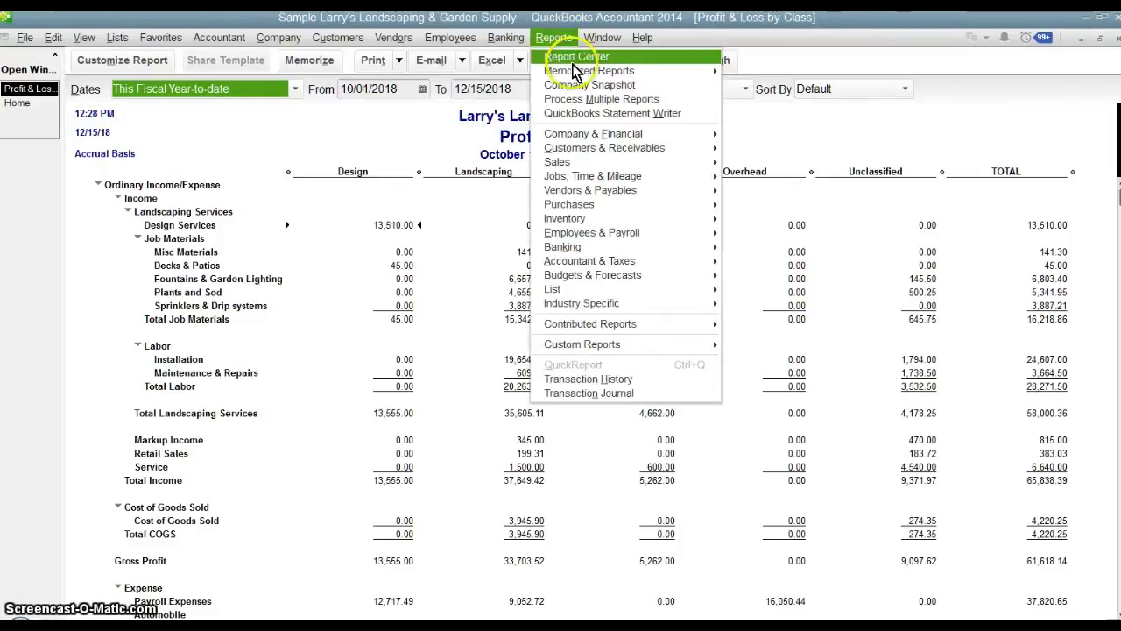
mouse_move(665, 71)
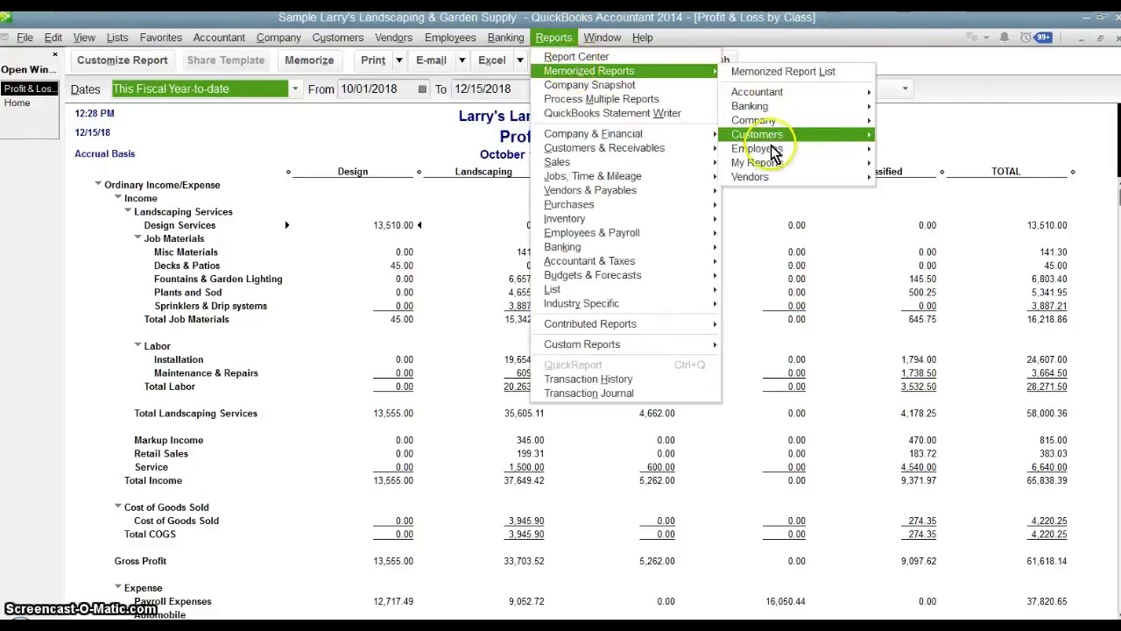
mouse_move(784, 163)
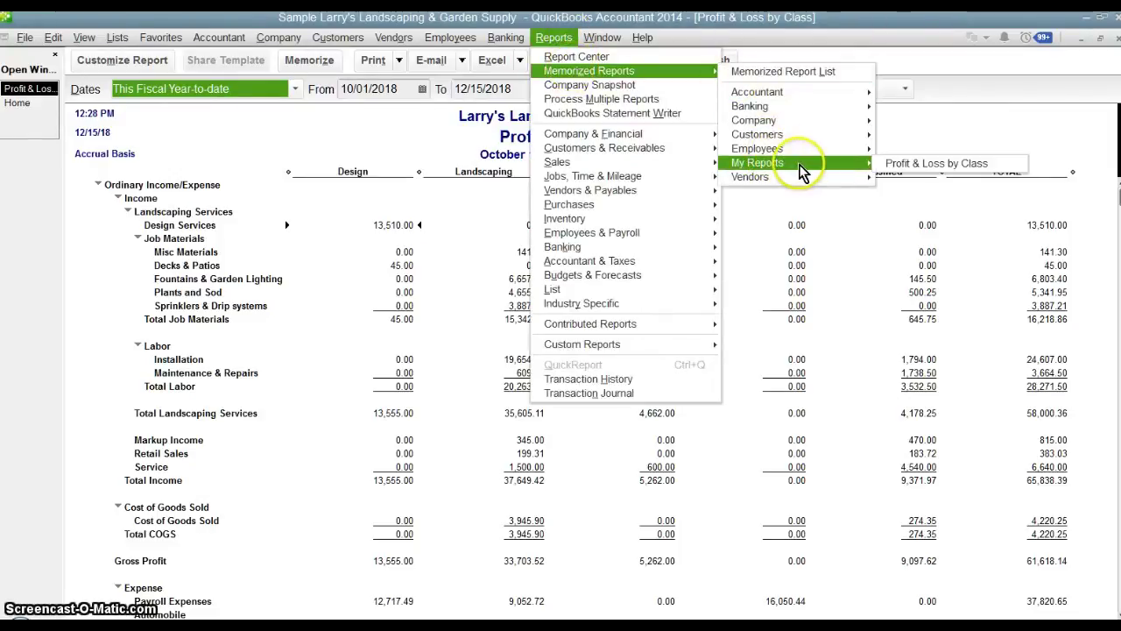
left_click(903, 171)
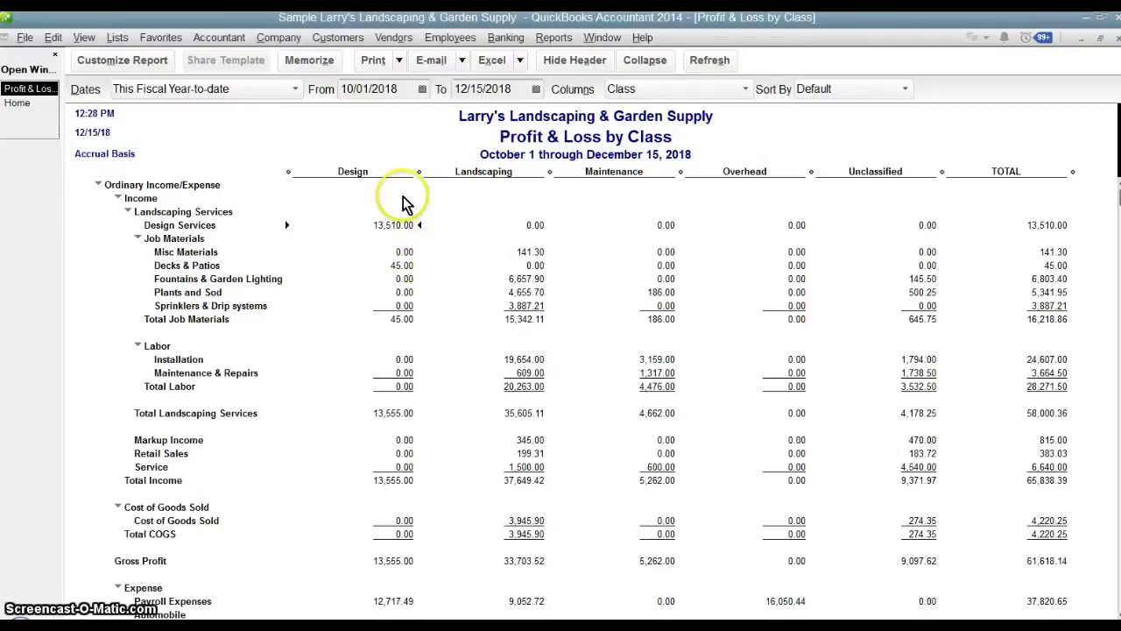
left_click(374, 314)
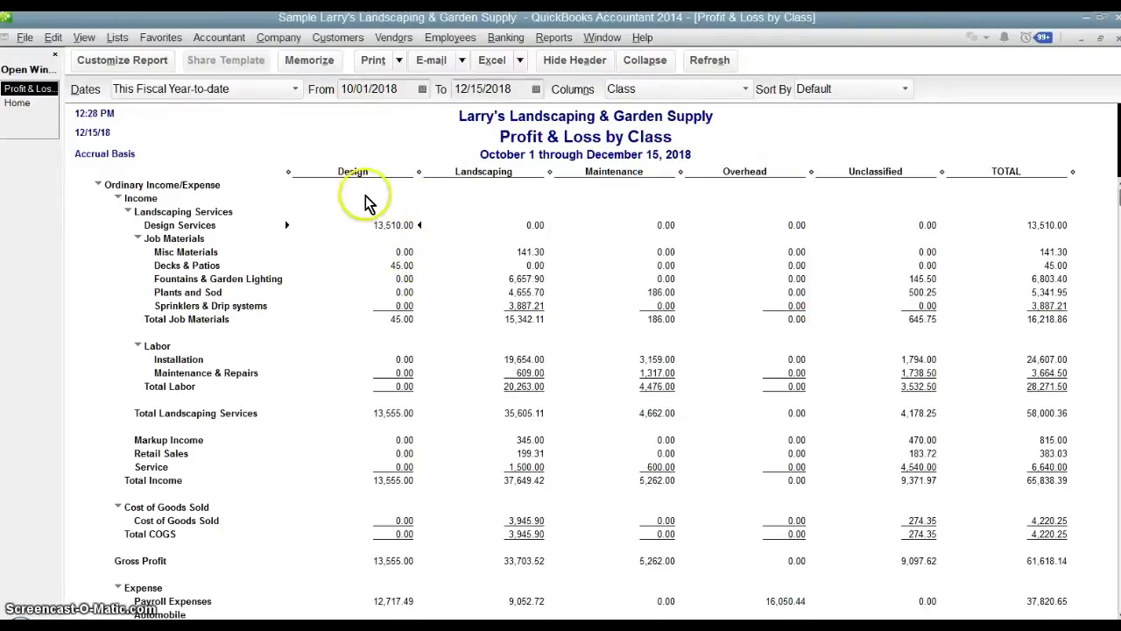
Customize the report with a Class filter limited to the Design class.
left_click(151, 73)
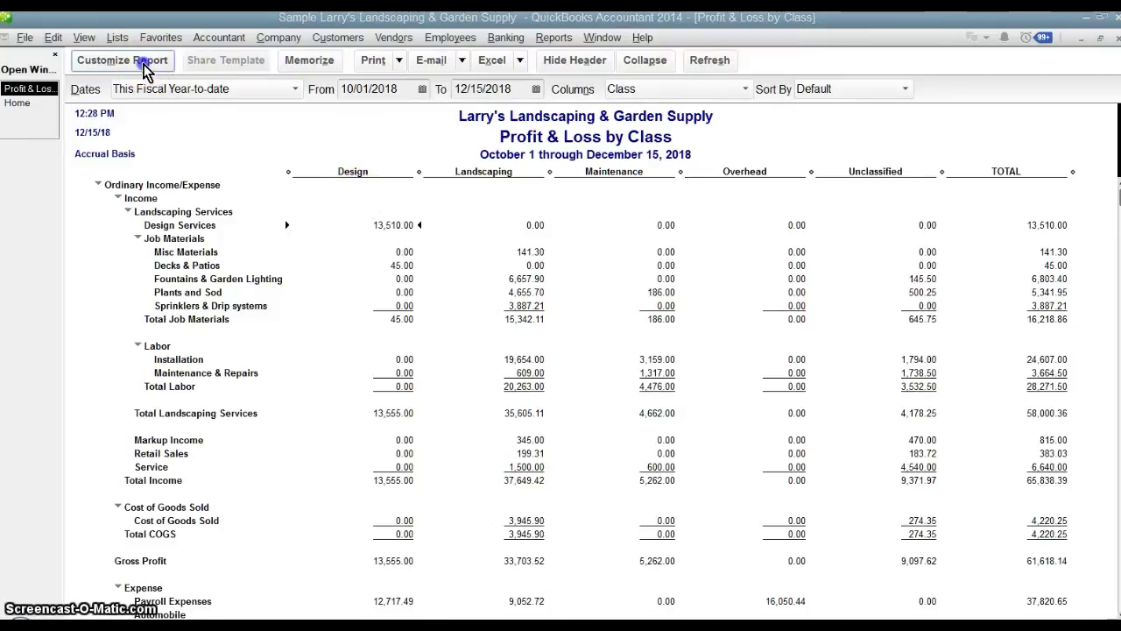
left_click(252, 147)
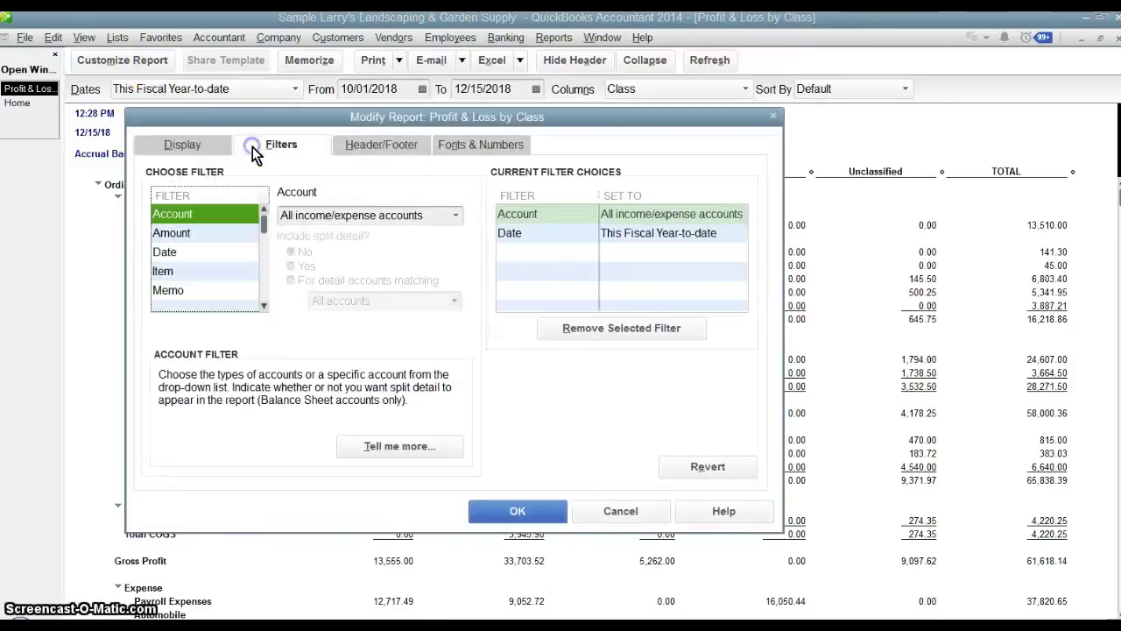
left_click(265, 307)
left_click(265, 308)
left_click(265, 307)
left_click(264, 308)
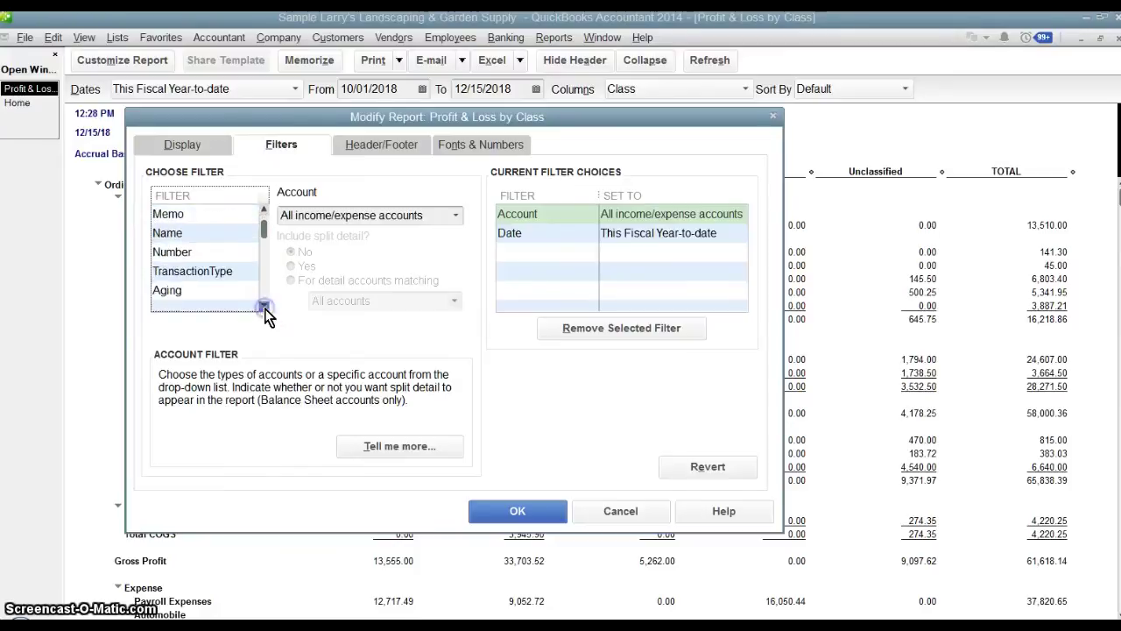
left_click(264, 307)
left_click(265, 307)
left_click(265, 307)
left_click(218, 271)
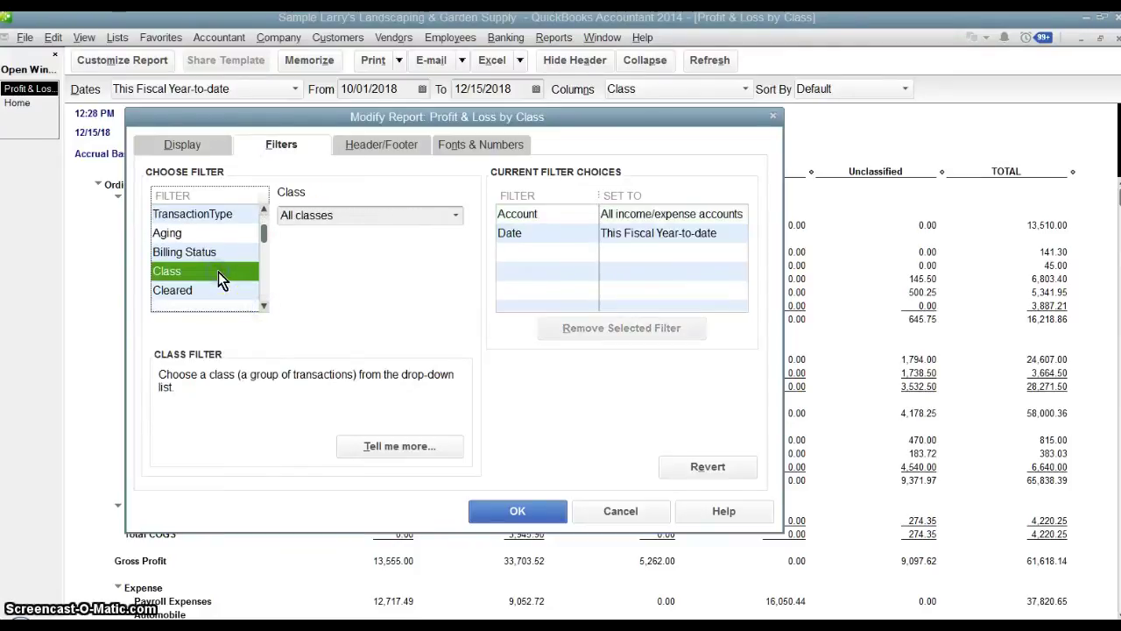
left_click(300, 221)
left_click(456, 214)
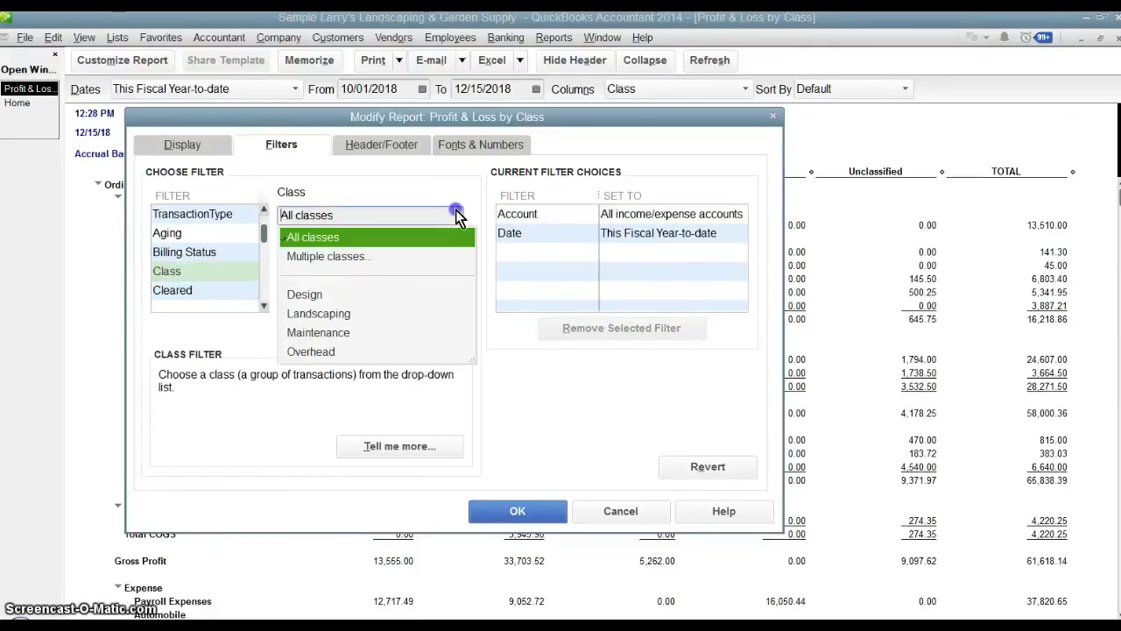
left_click(350, 296)
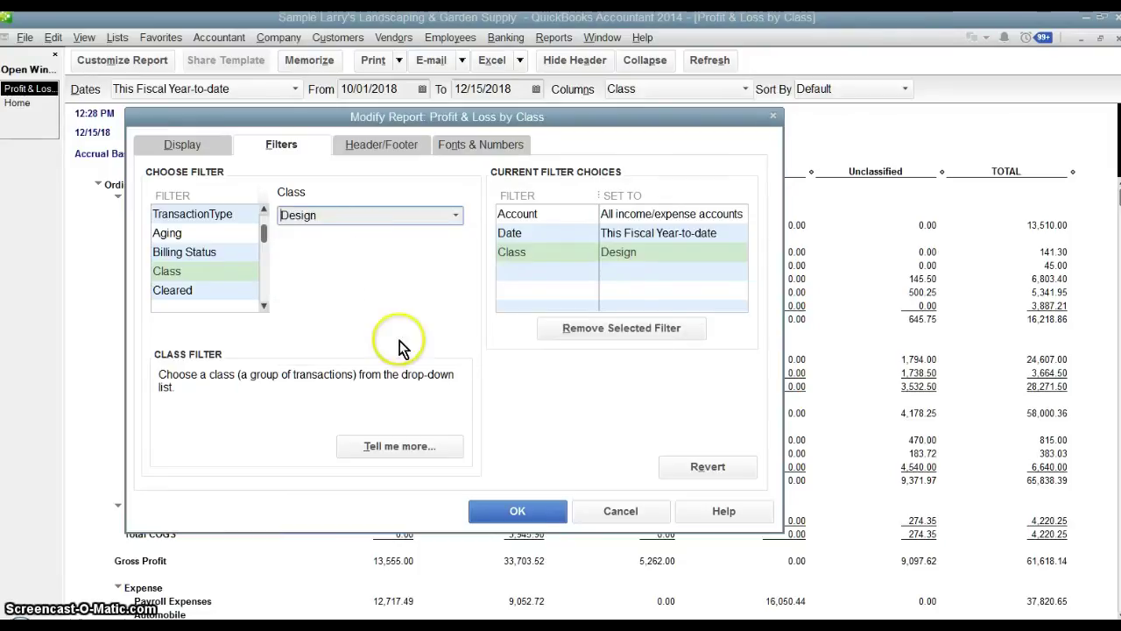
left_click(504, 510)
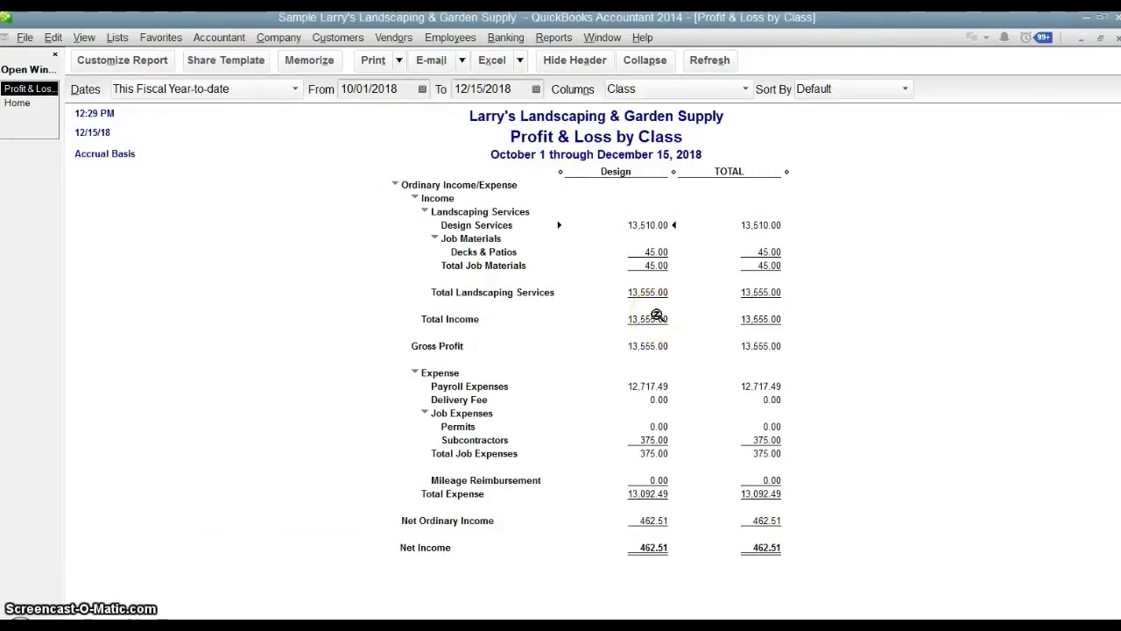
Memorize the filtered report as a new one named Profit & Loss by Class-Design in the My Reports group.
left_click(297, 61)
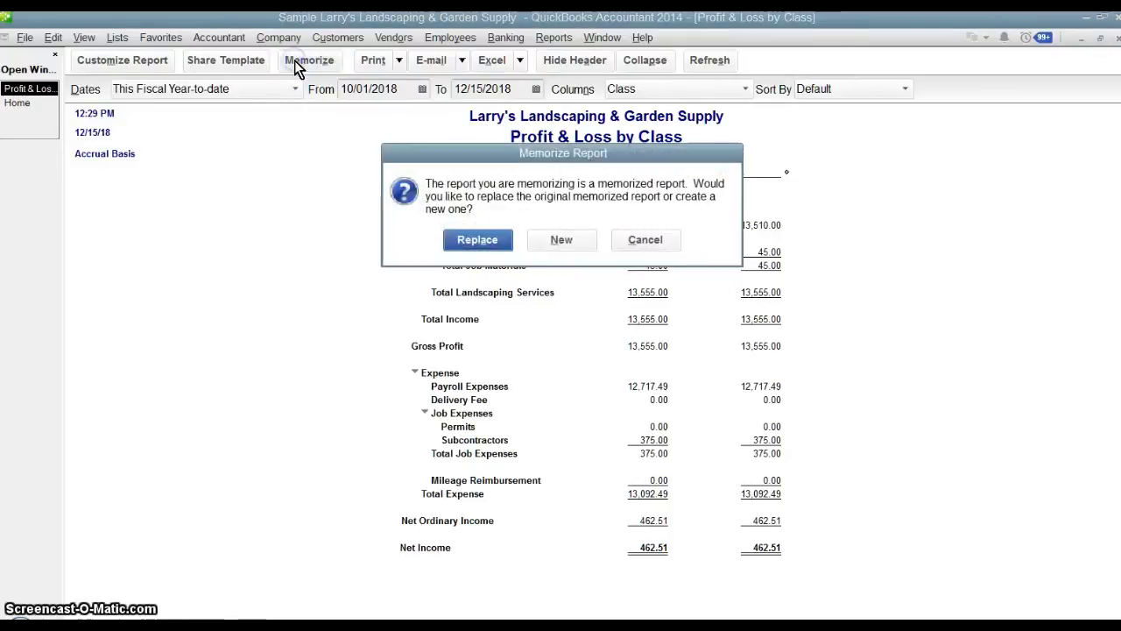
left_click(478, 245)
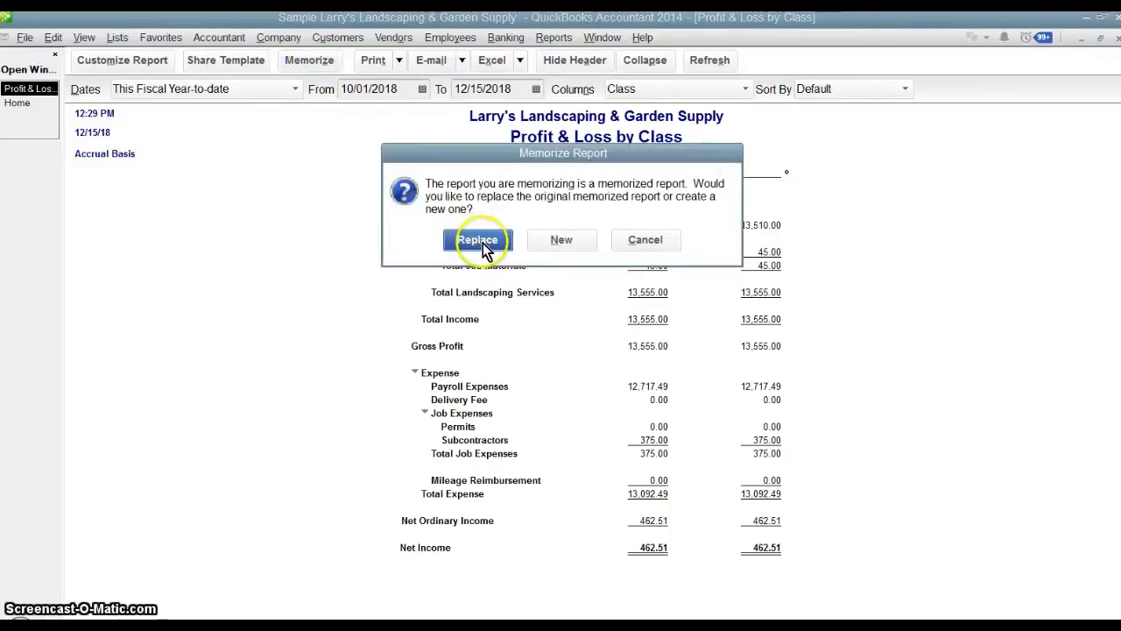
left_click(559, 235)
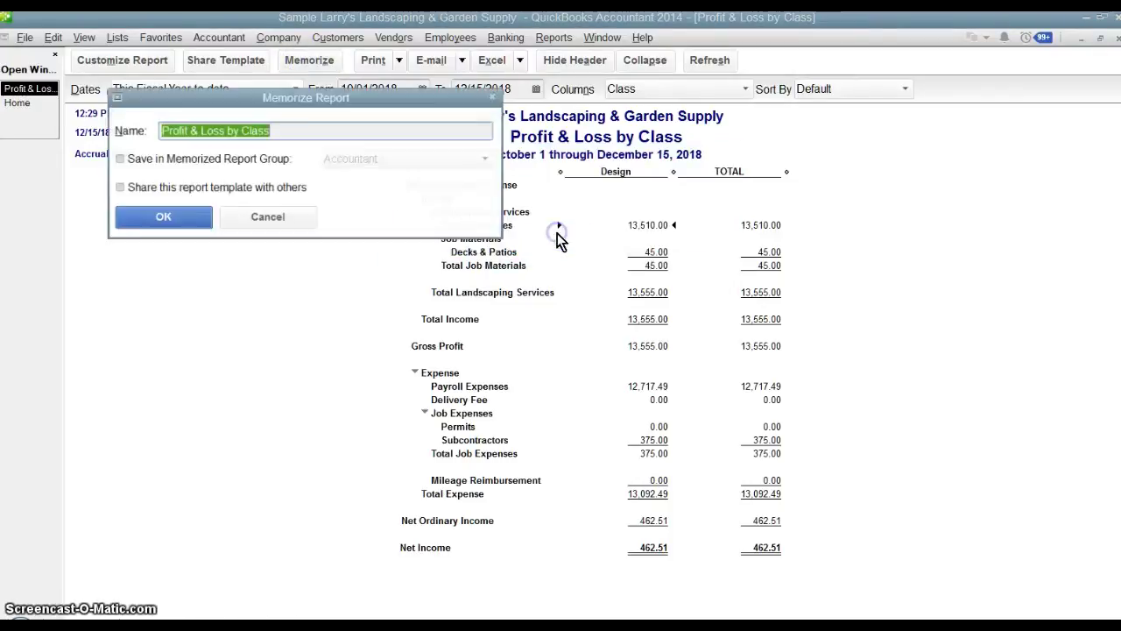
left_click(281, 132)
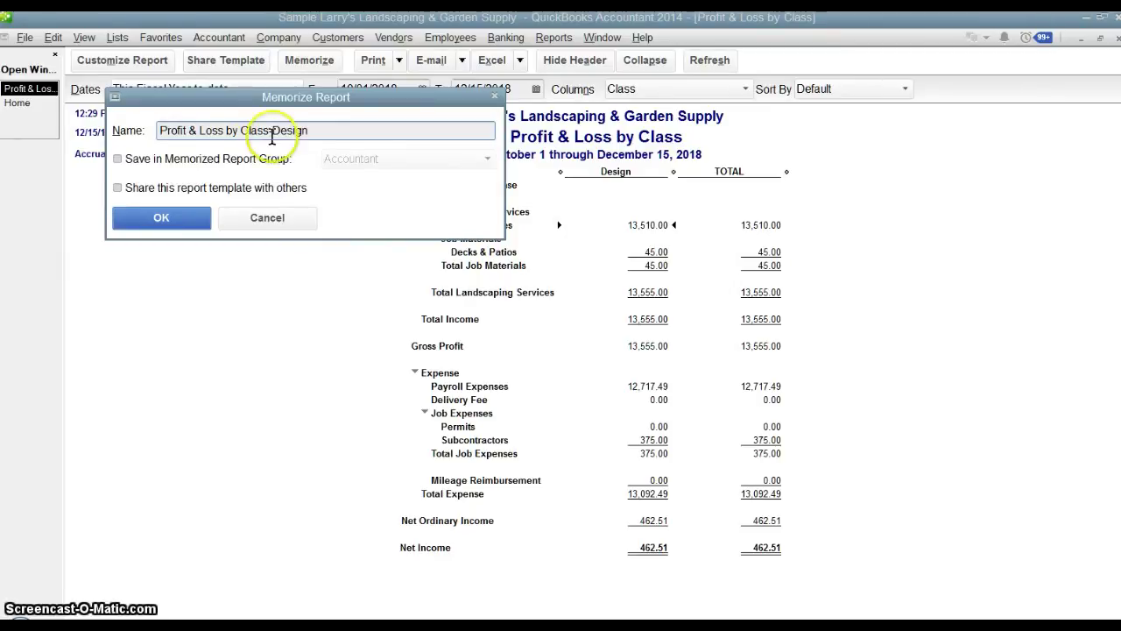
left_click(118, 160)
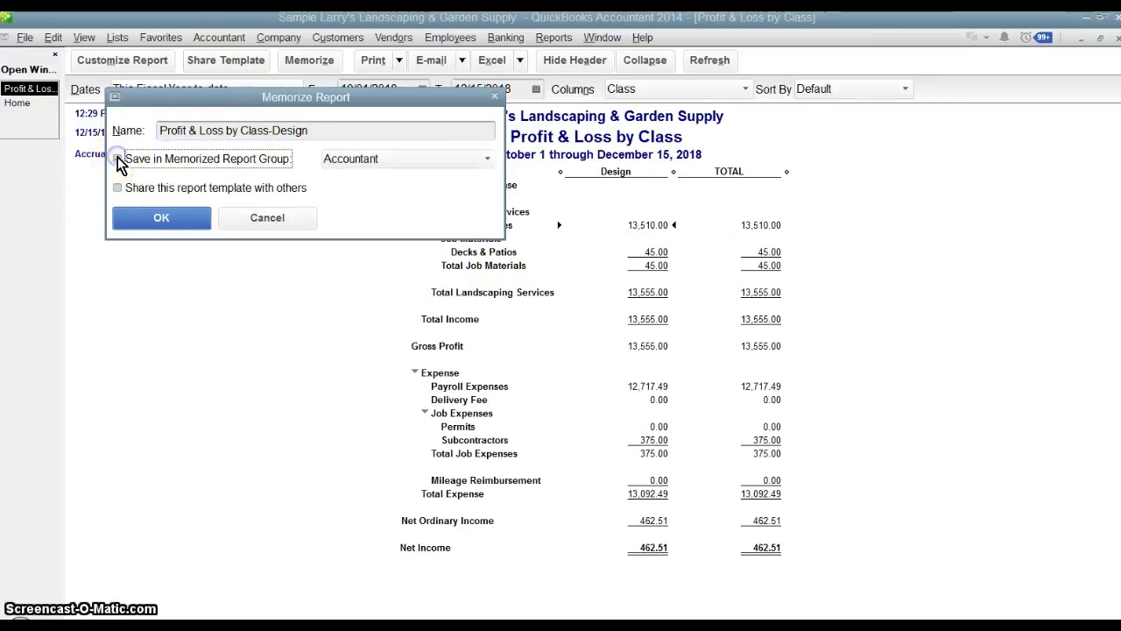
left_click(357, 161)
left_click(366, 277)
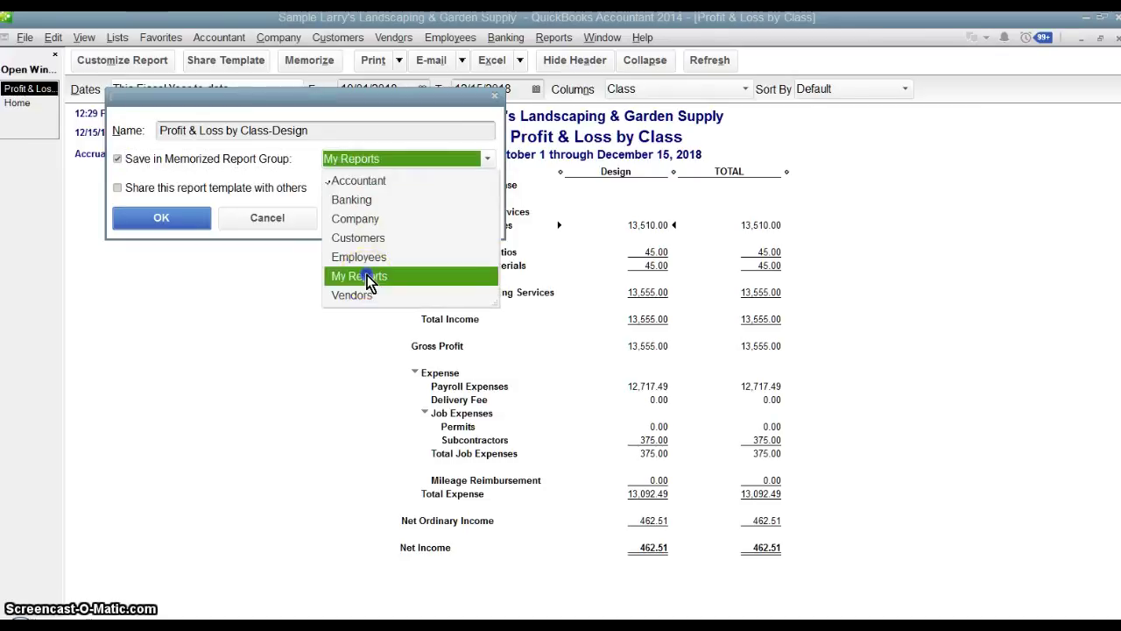
left_click(180, 223)
Check the memorized reports saved under My Reports and open the Memorized Report List.
left_click(552, 37)
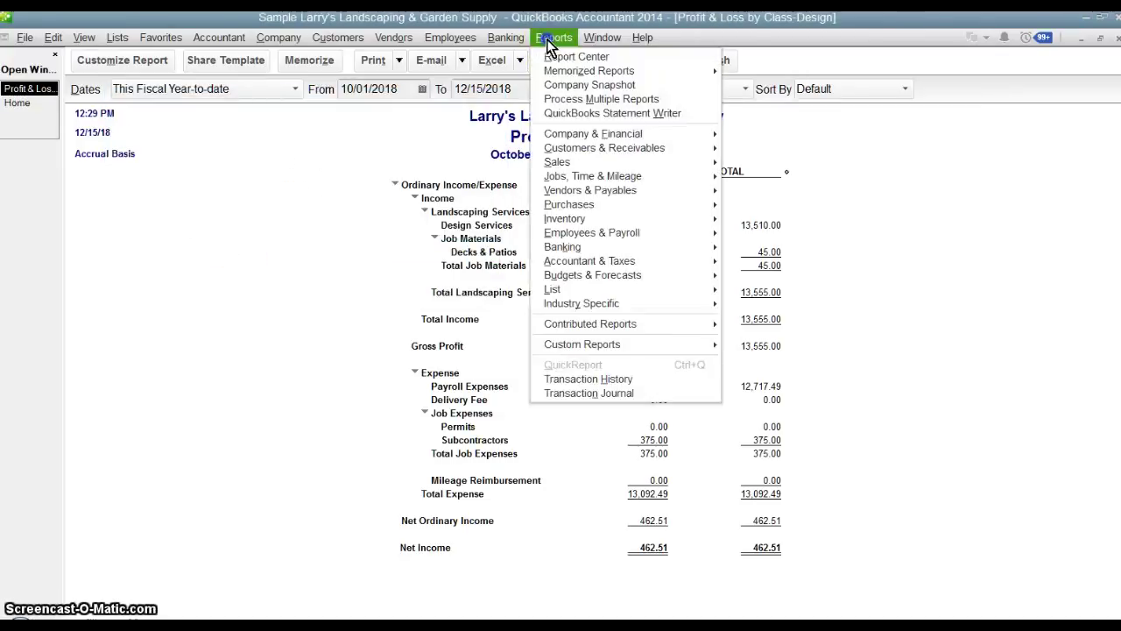
mouse_move(582, 71)
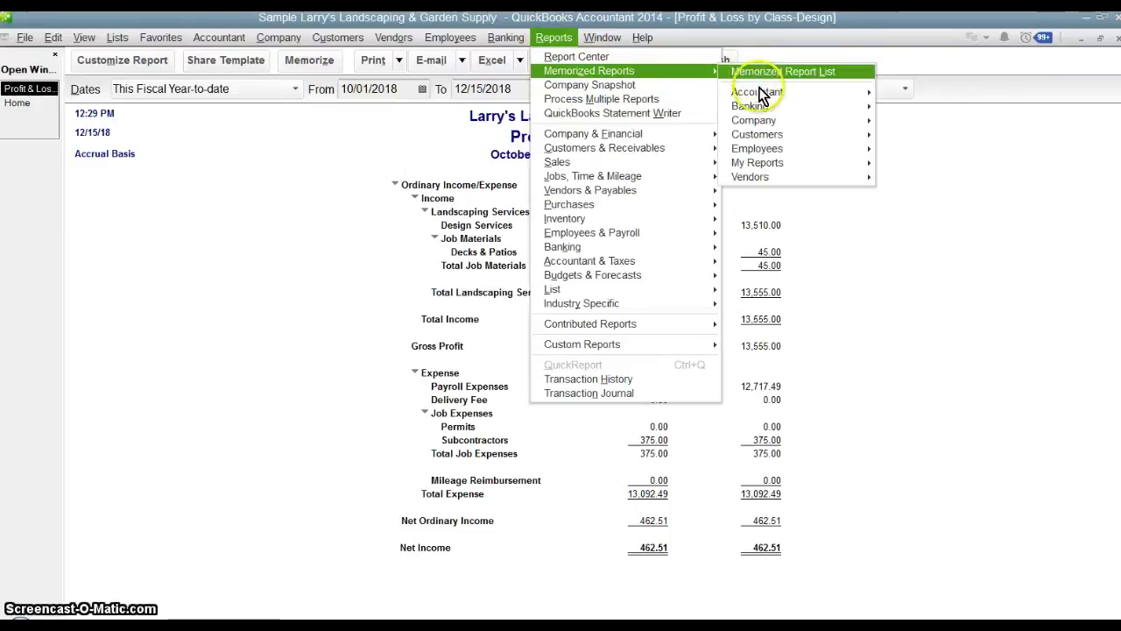
left_click(755, 107)
mouse_move(779, 165)
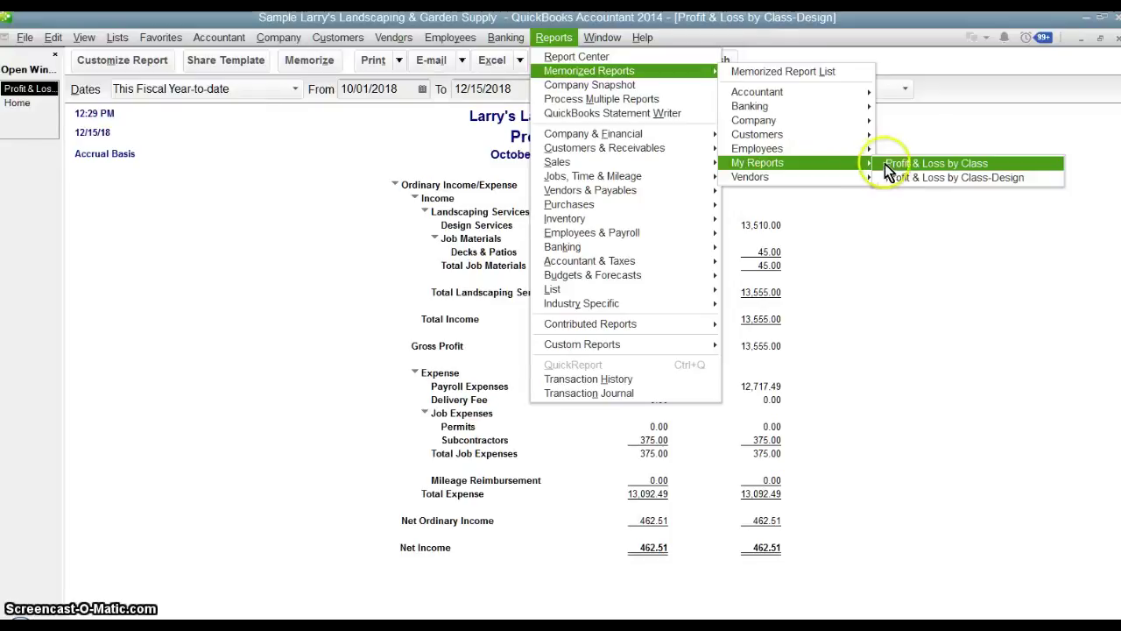
left_click(808, 123)
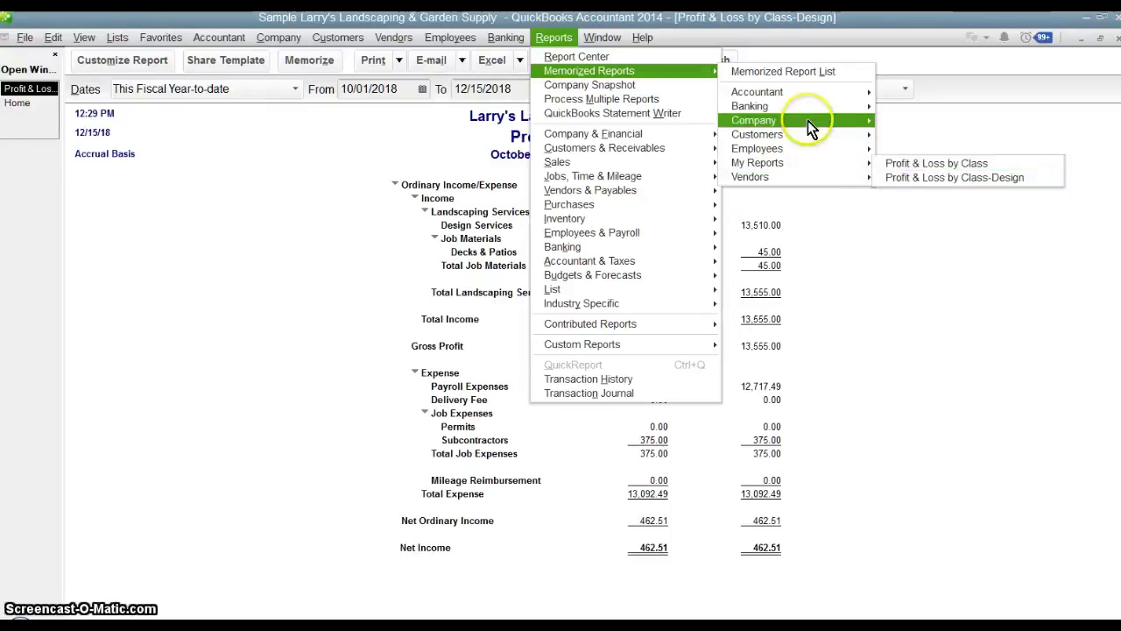
left_click(805, 74)
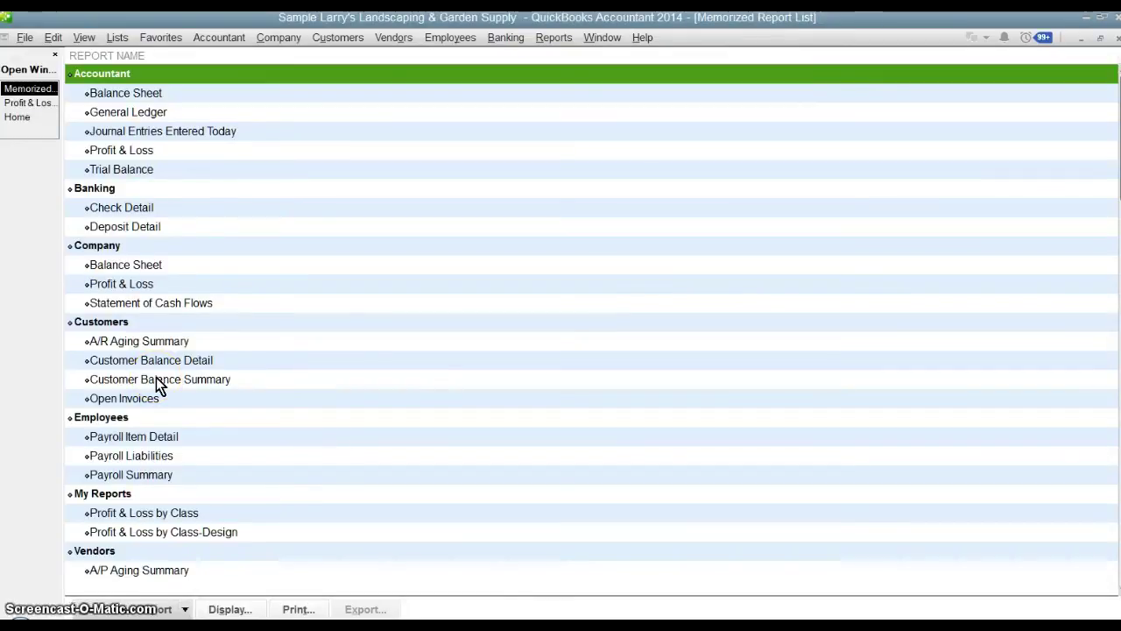
Review the My Reports group's reports and date ranges in the batch printing dialog, and close it without printing.
scroll(158, 385, "down", 1)
left_click(124, 443)
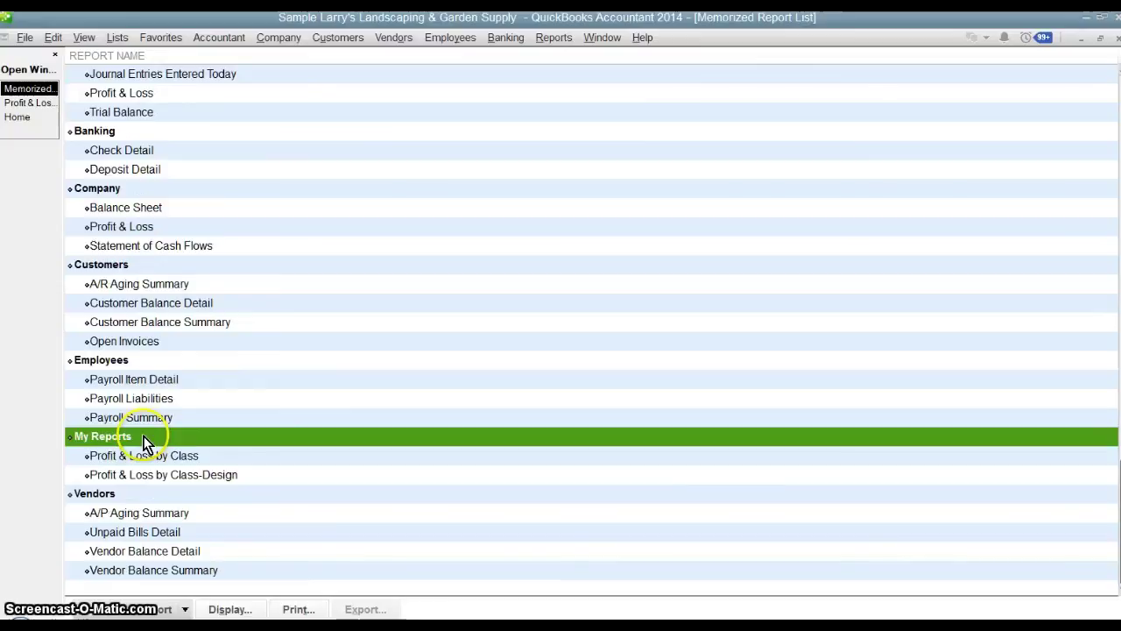
left_click(145, 458)
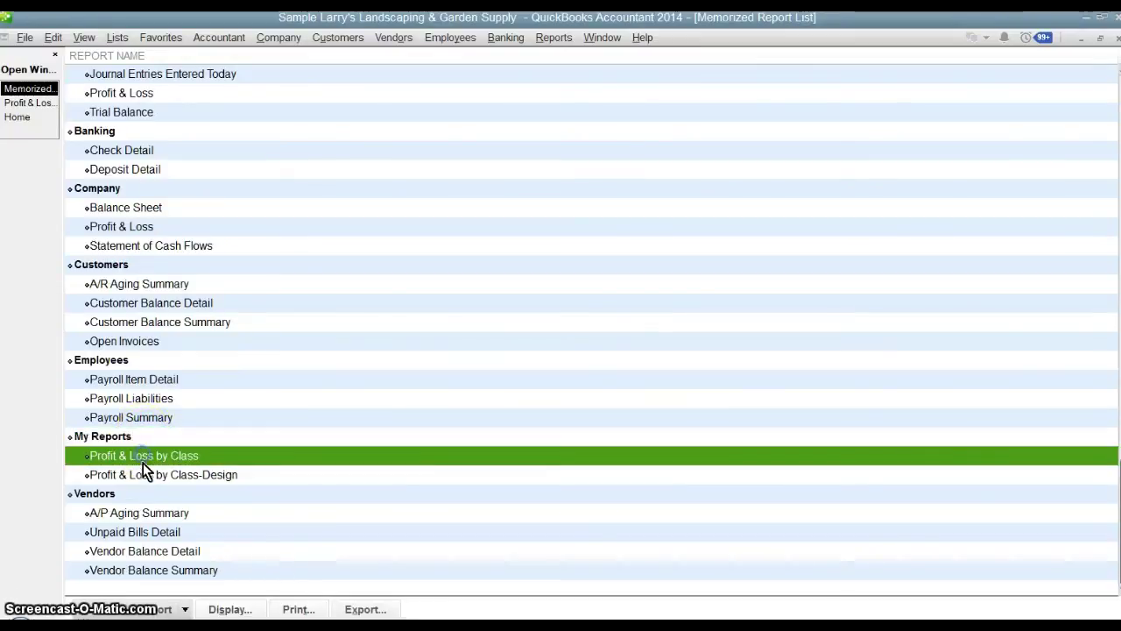
left_click(143, 468)
left_click(140, 453)
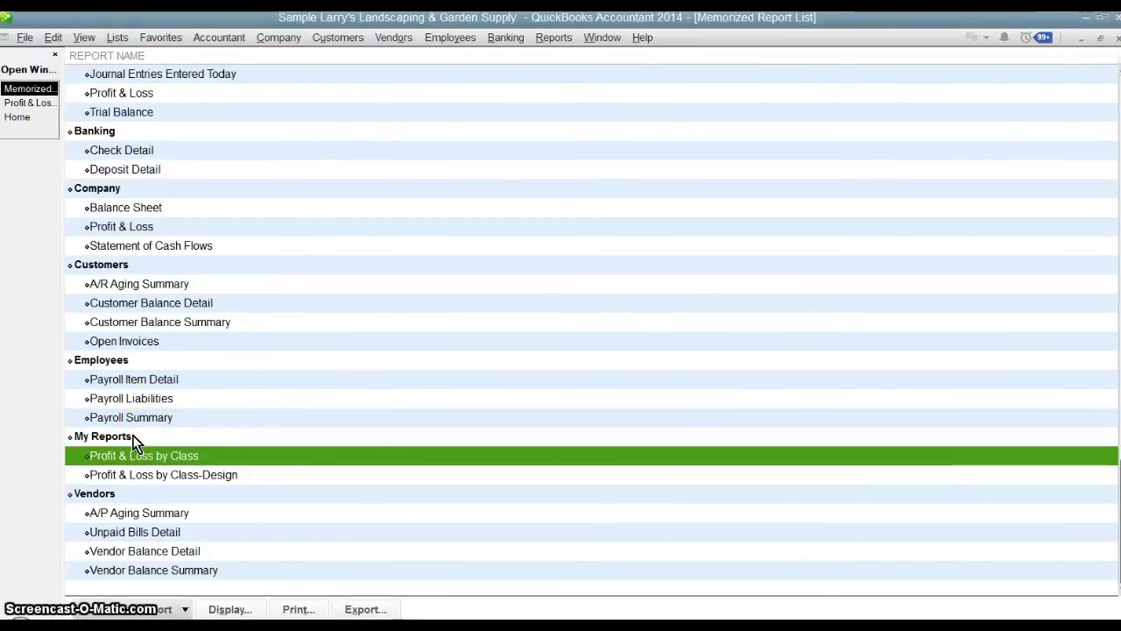
left_click(134, 436)
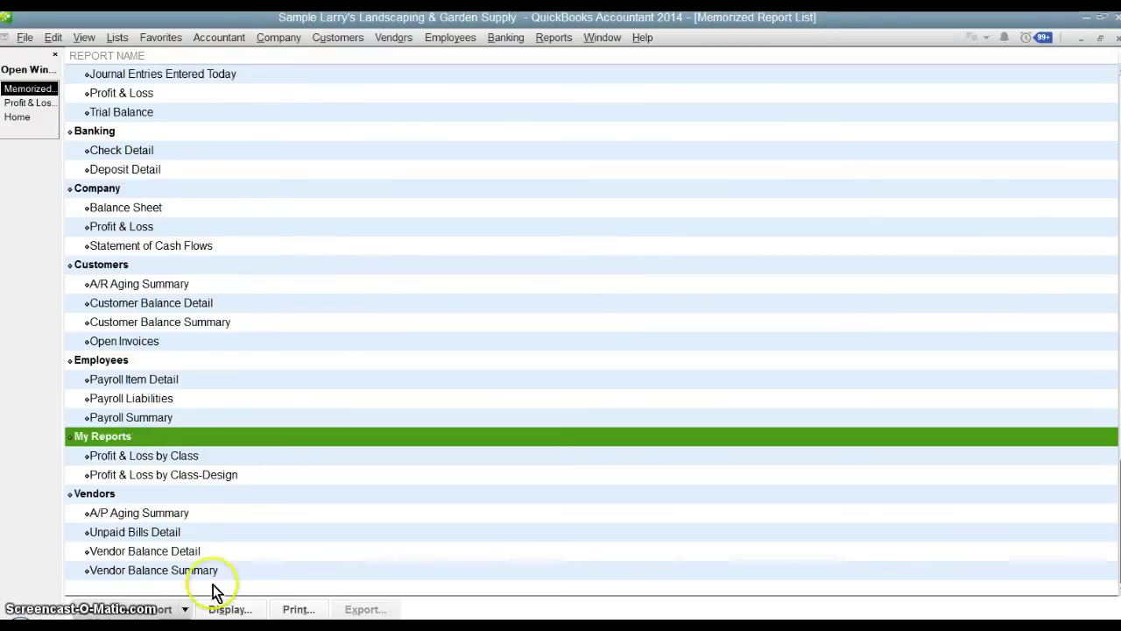
left_click(298, 609)
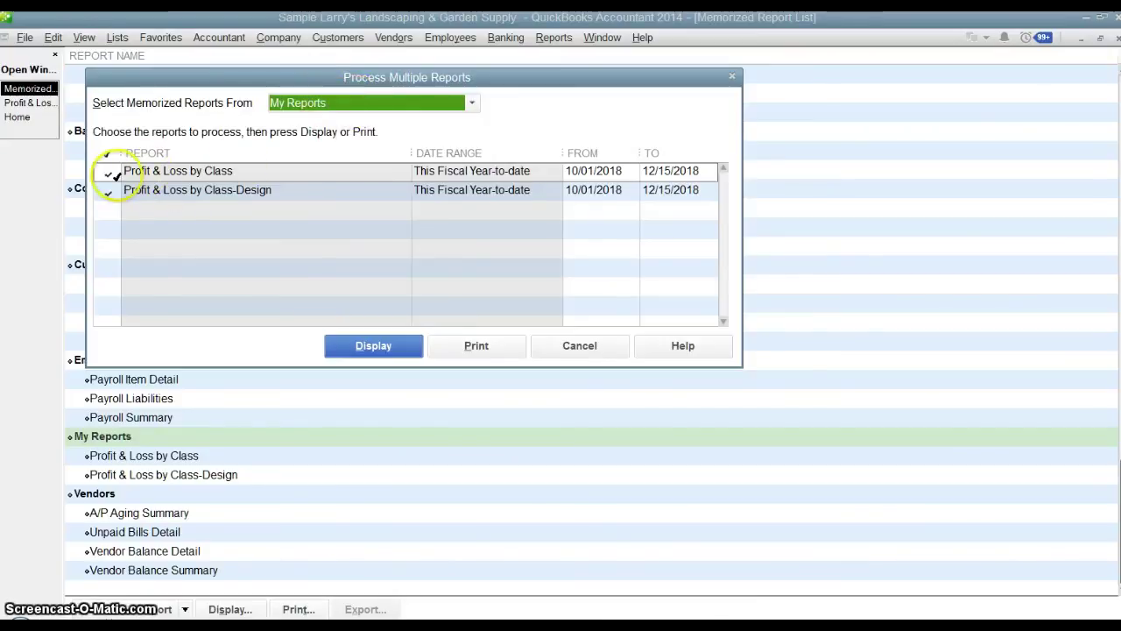
left_click(106, 171)
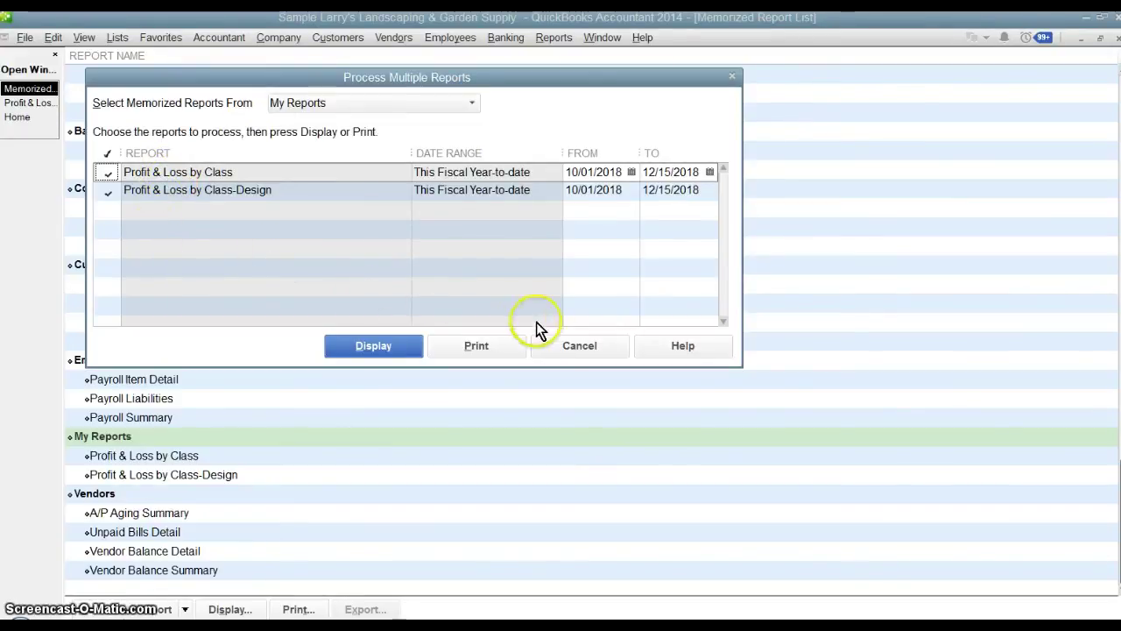
left_click(560, 349)
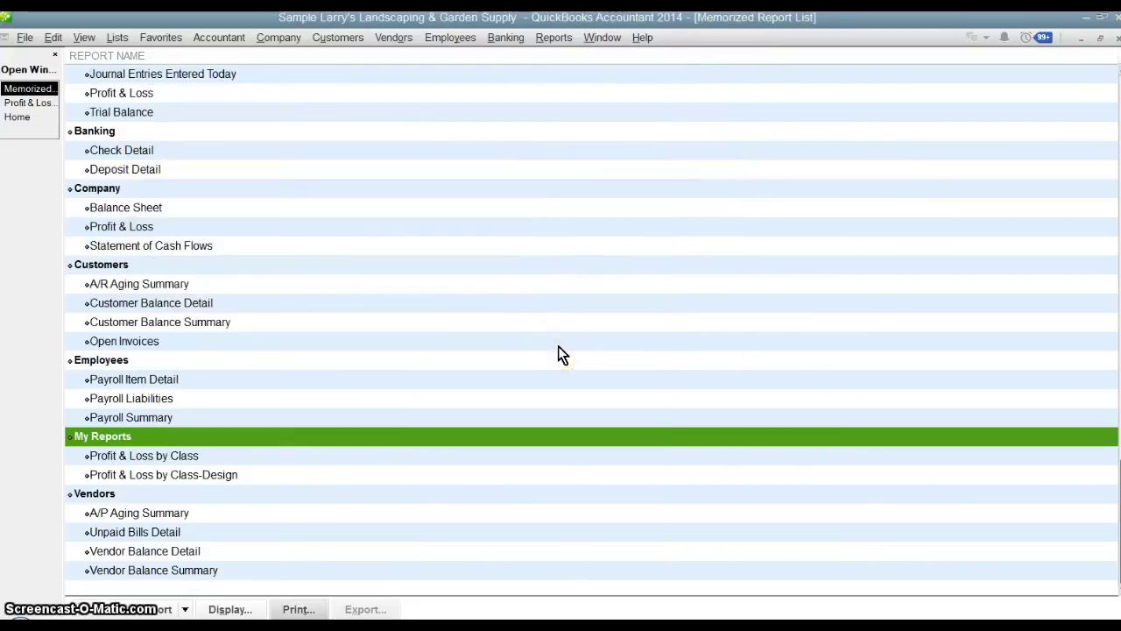
left_click(208, 136)
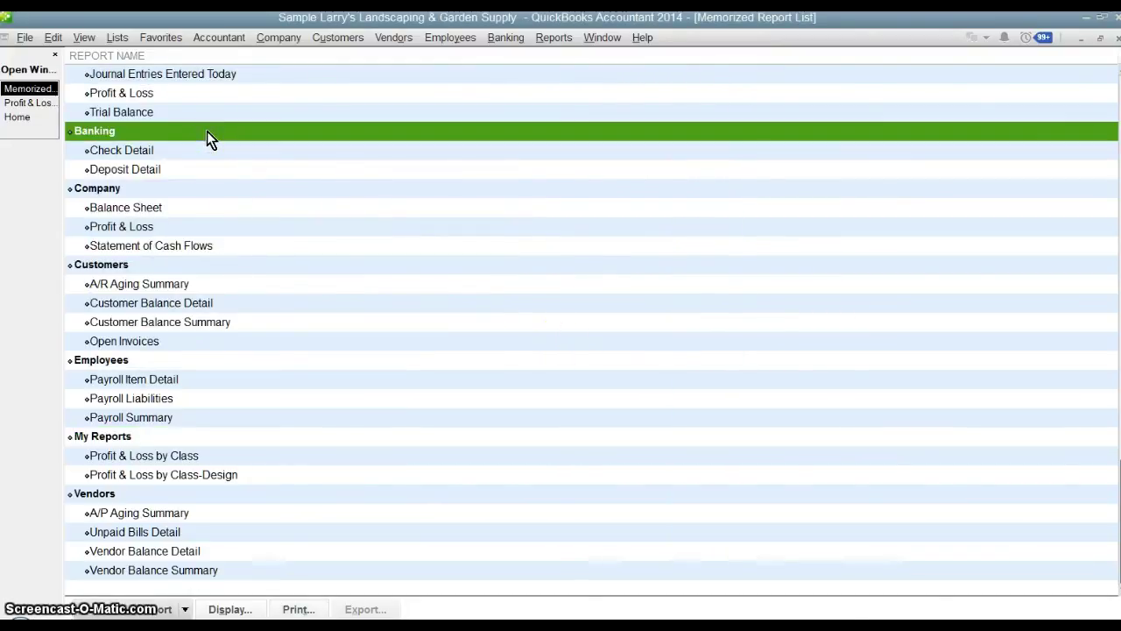
left_click(227, 218)
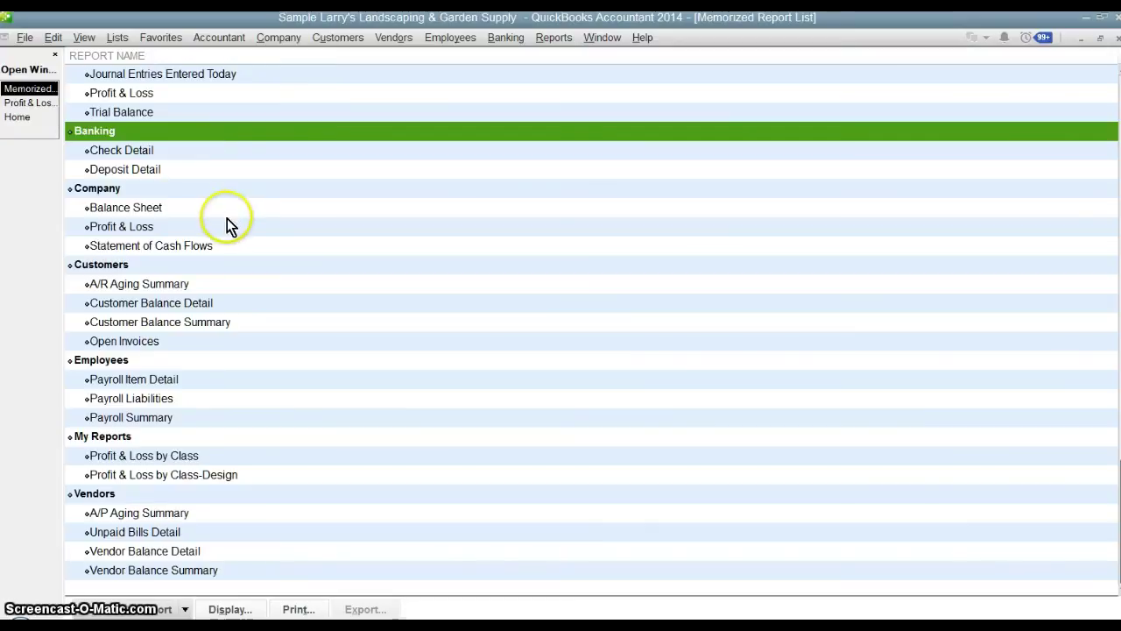